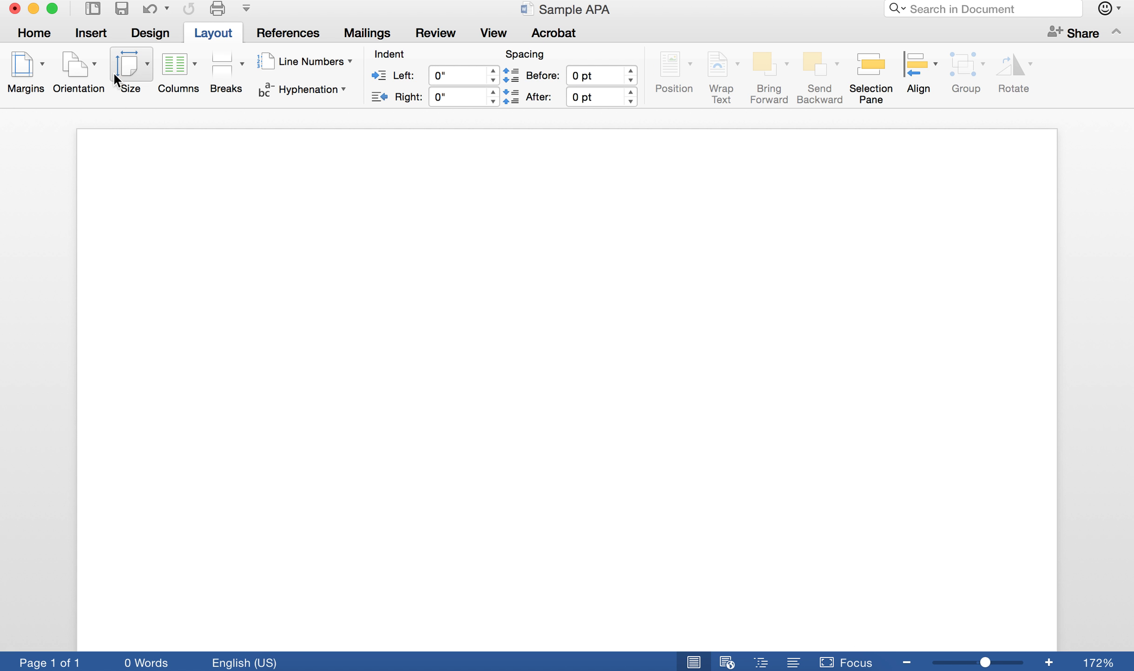
- Bring up the Insert ribbon and its gallery of built-in header designs
{"action": "left_click", "coordinate": [100, 35]}
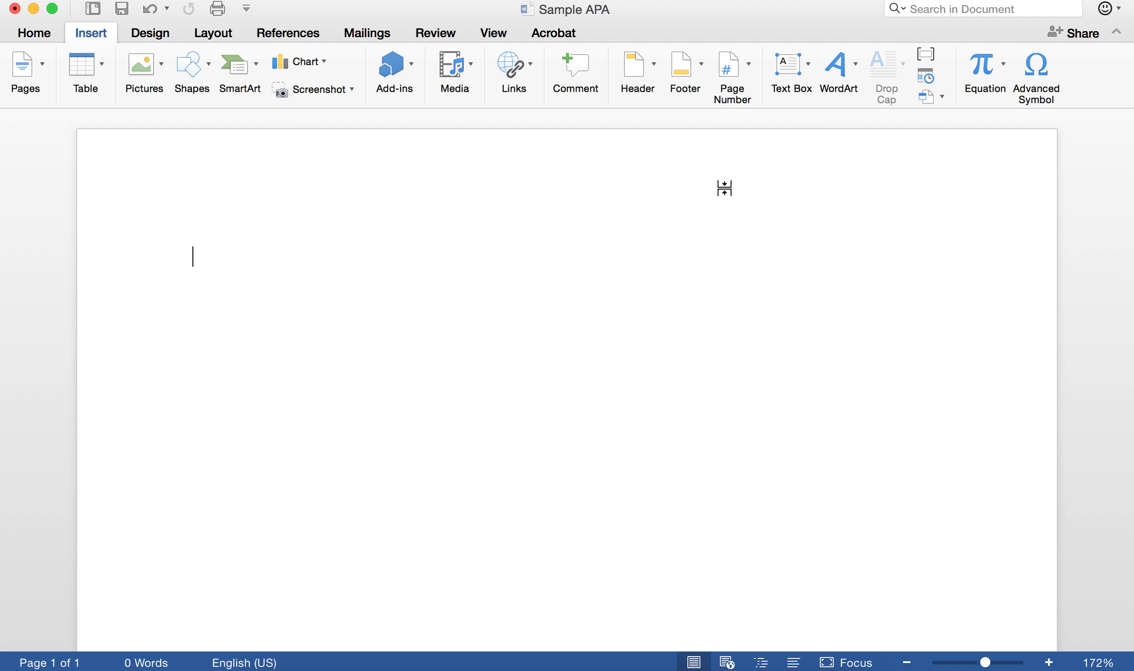
{"action": "left_click", "coordinate": [656, 66]}
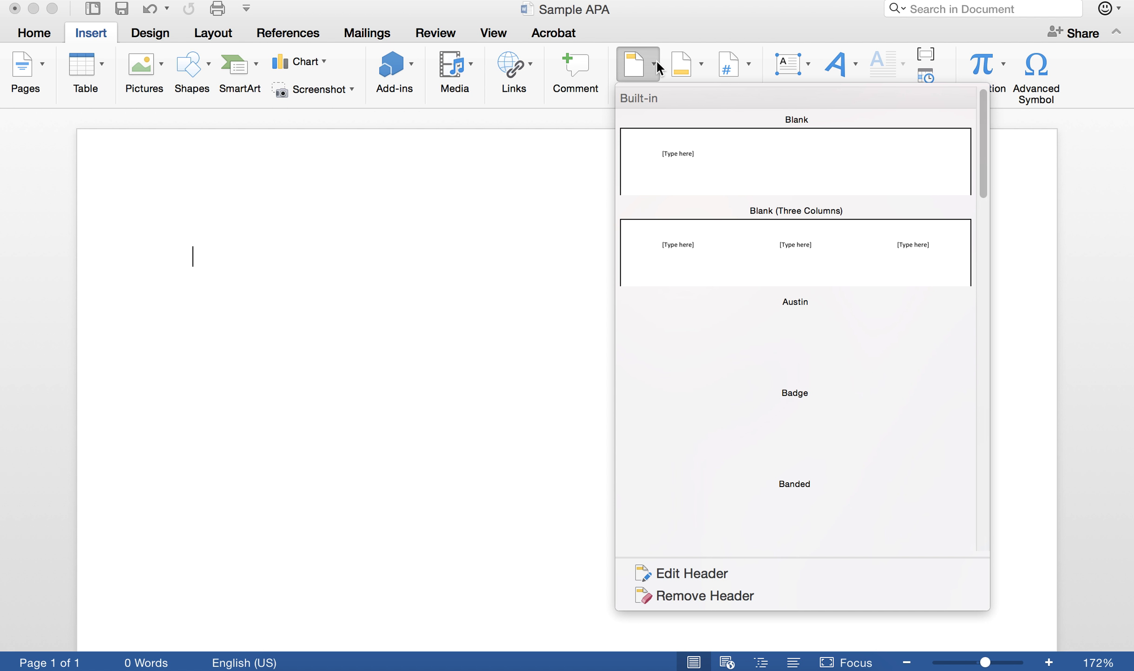
- Dismiss the header gallery, open the page header for editing, and turn on Different First Page
{"action": "left_click", "coordinate": [521, 157]}
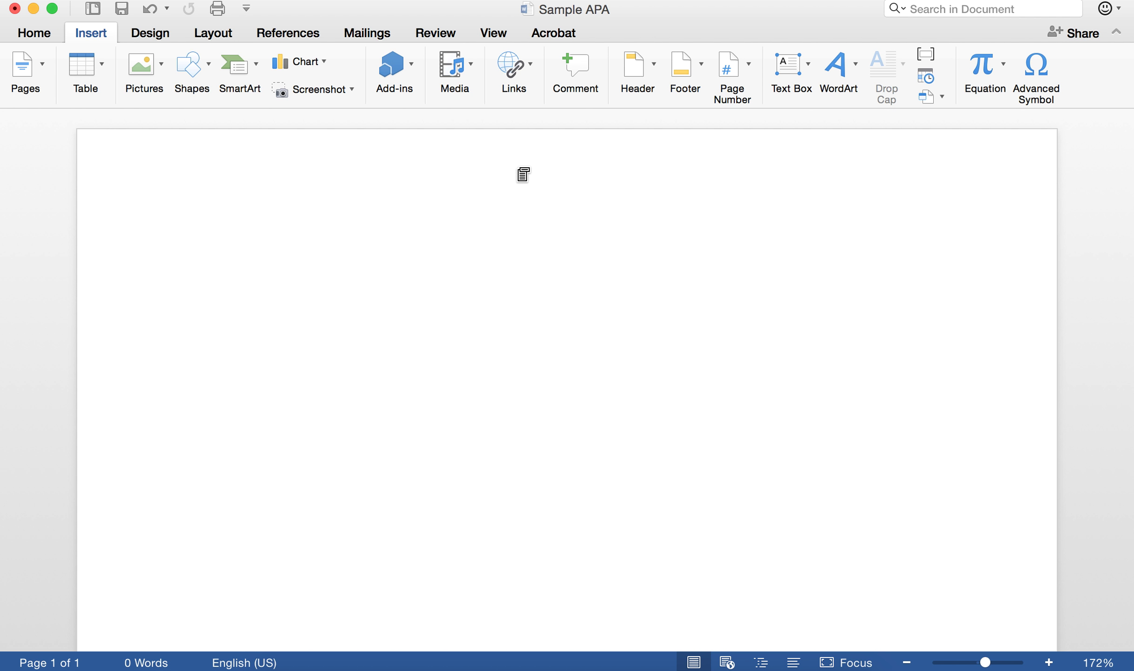
{"action": "double_click", "coordinate": [521, 172]}
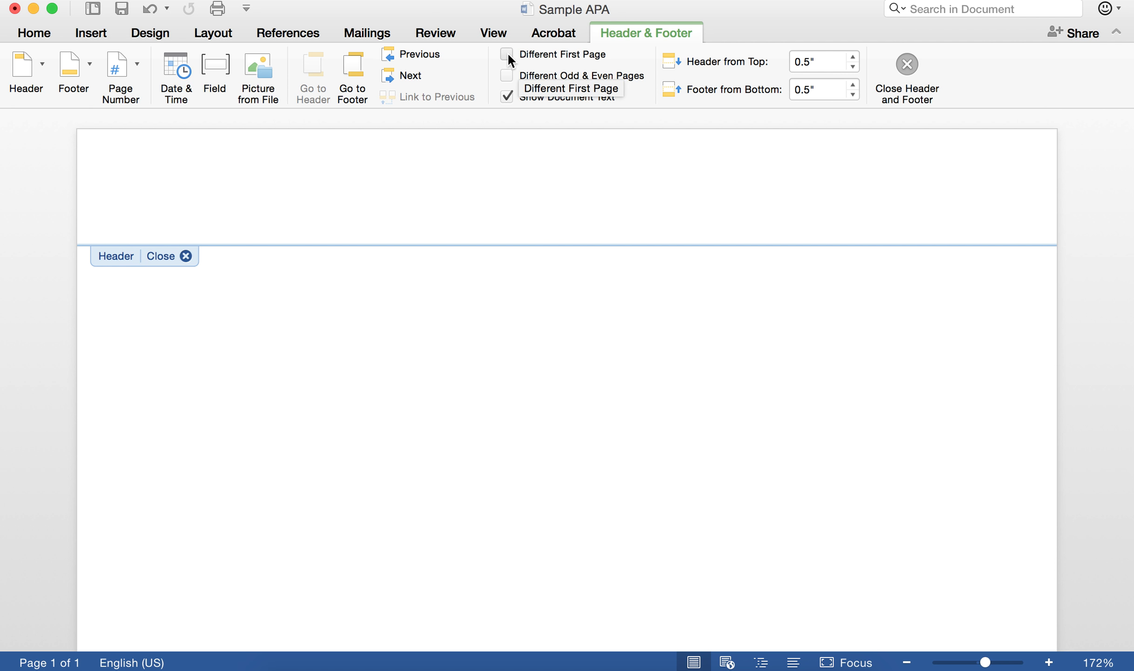
{"action": "left_click", "coordinate": [507, 54]}
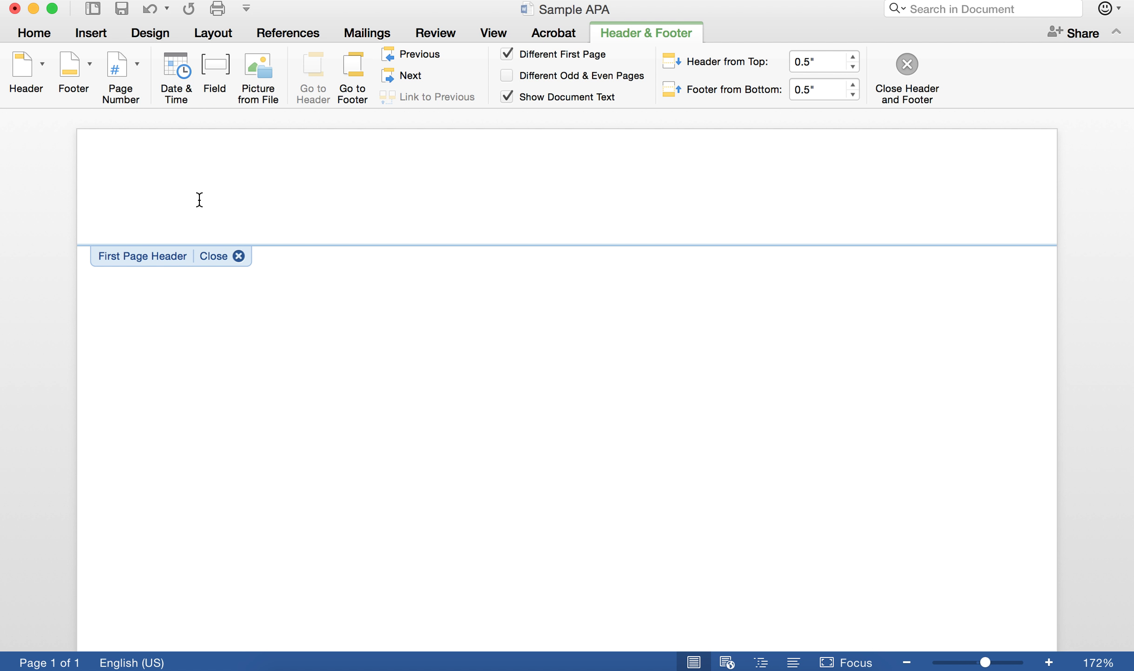
- Type 'Running head: APA RESEARCH PAPER' into the first-page header
{"action": "type", "text": "Running head:"}
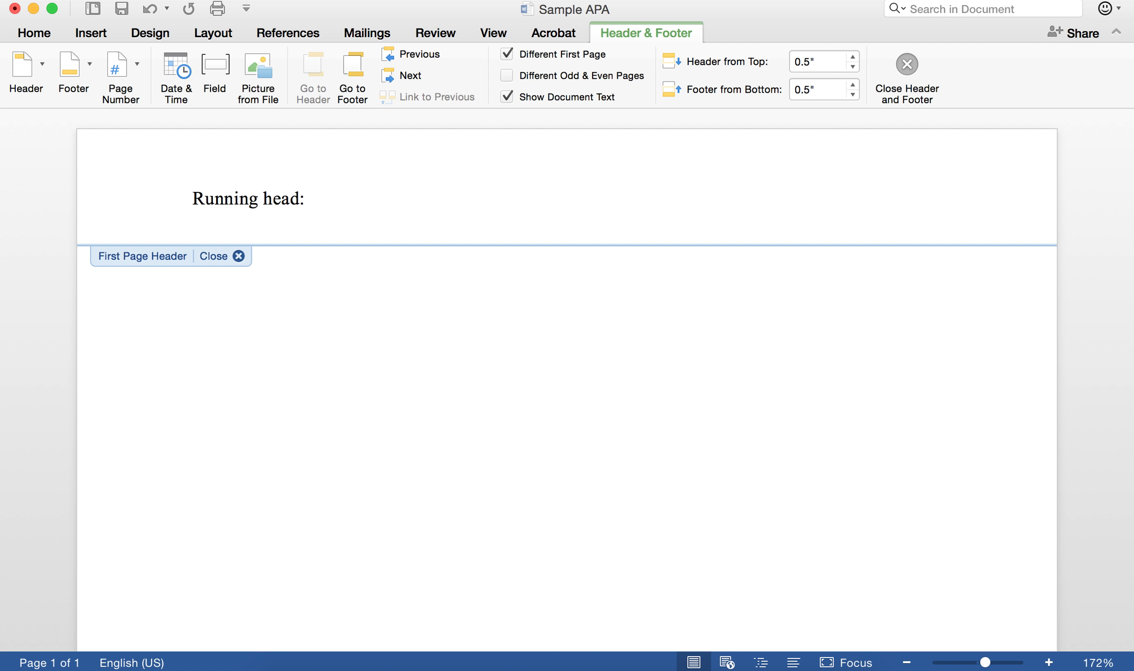
{"action": "type", "text": "APA RESEA"}
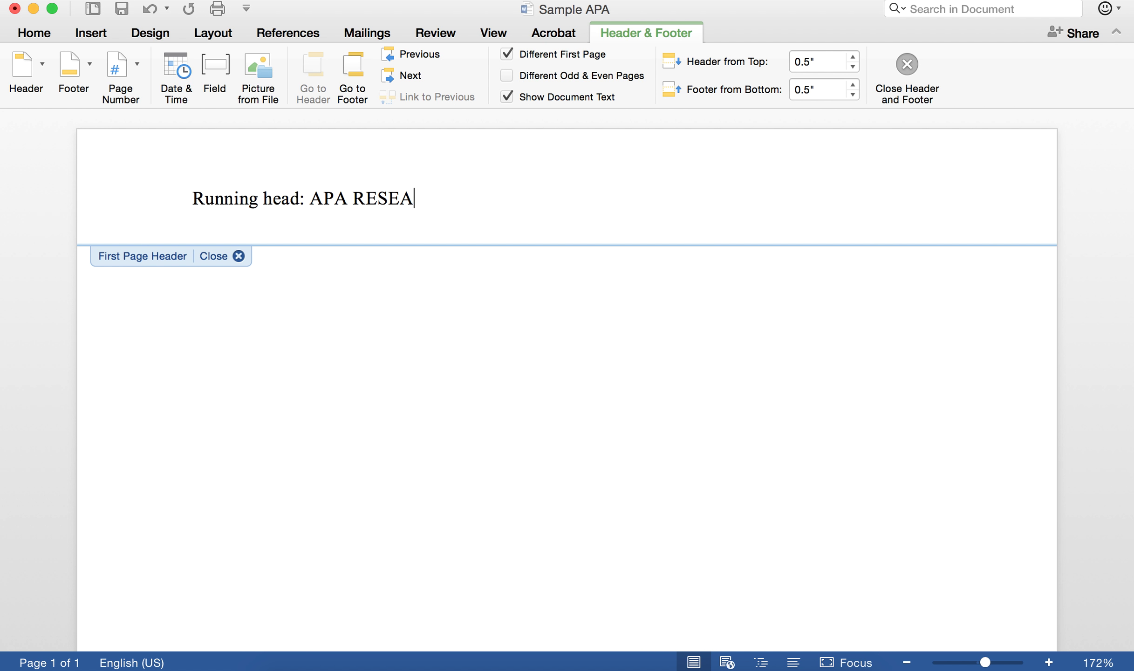
{"action": "type", "text": "RCH PAPER"}
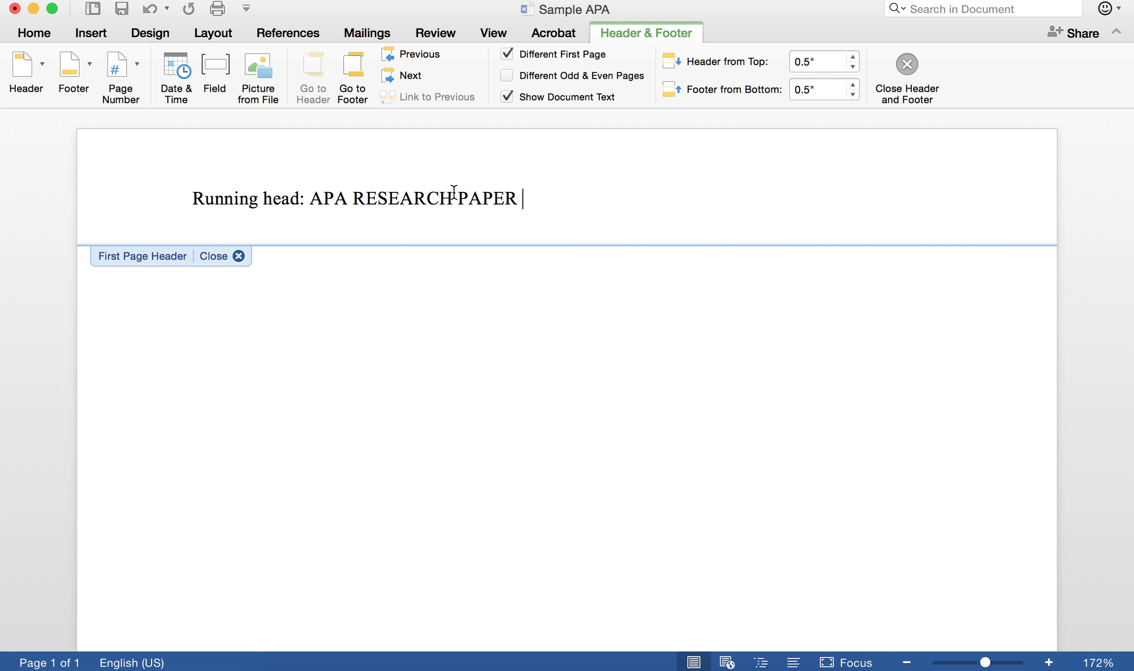
- Insert a right-aligned page number into the first-page header
{"action": "left_click", "coordinate": [90, 34]}
{"action": "left_click", "coordinate": [733, 62]}
{"action": "left_click", "coordinate": [752, 96]}
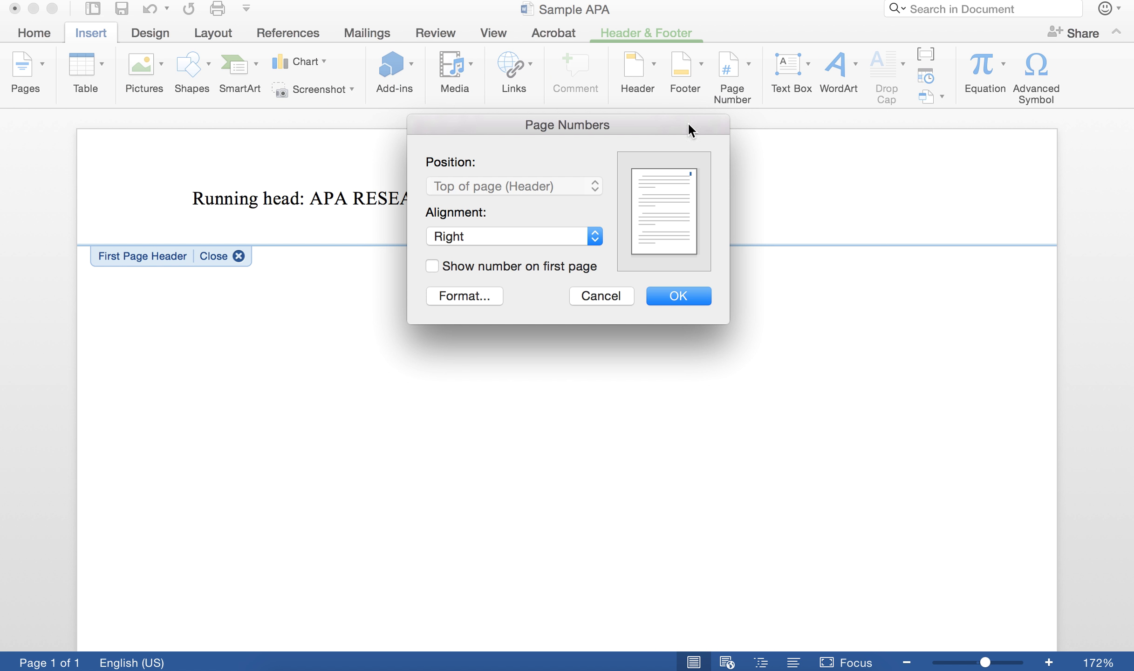
{"action": "left_click", "coordinate": [678, 297]}
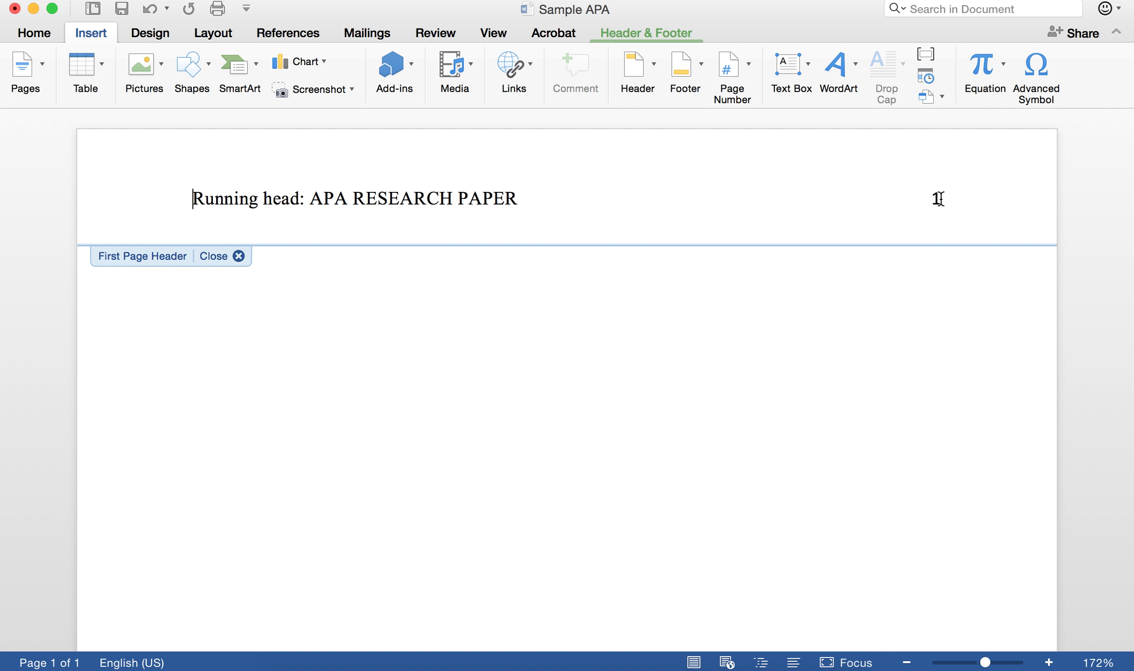
- Set the page number 1 to Times New Roman and close the header
{"action": "left_click", "coordinate": [936, 199]}
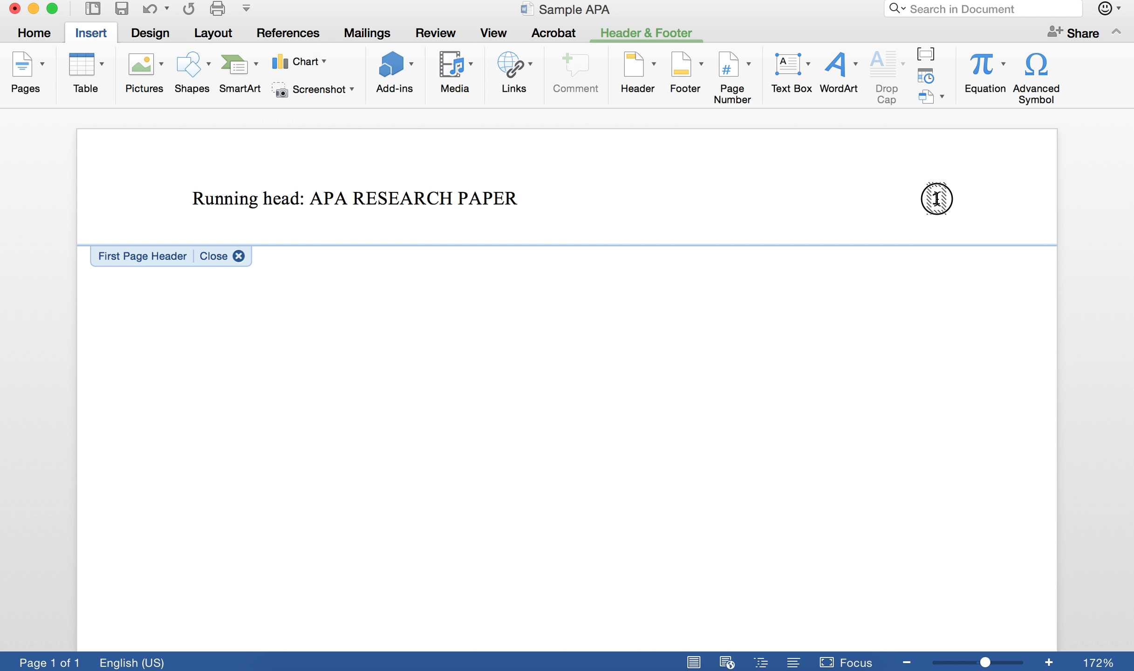
{"action": "triple_click", "coordinate": [936, 200]}
{"action": "double_click", "coordinate": [935, 199]}
{"action": "left_click", "coordinate": [34, 33]}
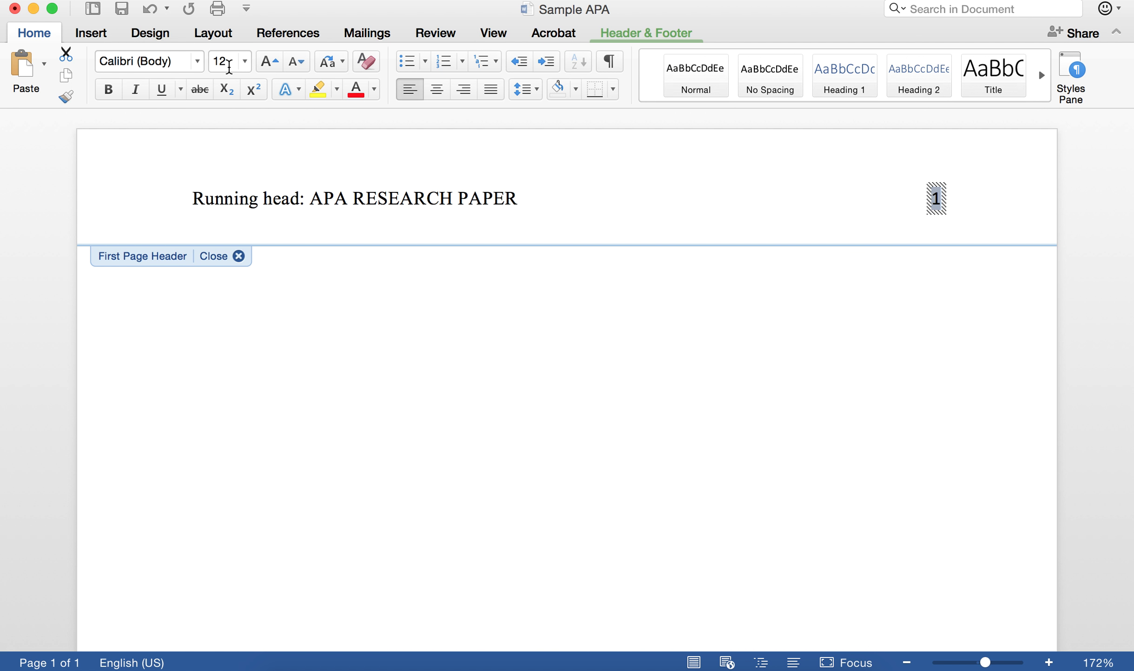
{"action": "left_click", "coordinate": [140, 61]}
{"action": "type", "text": "Times New Roman"}
{"action": "key", "text": "Return"}
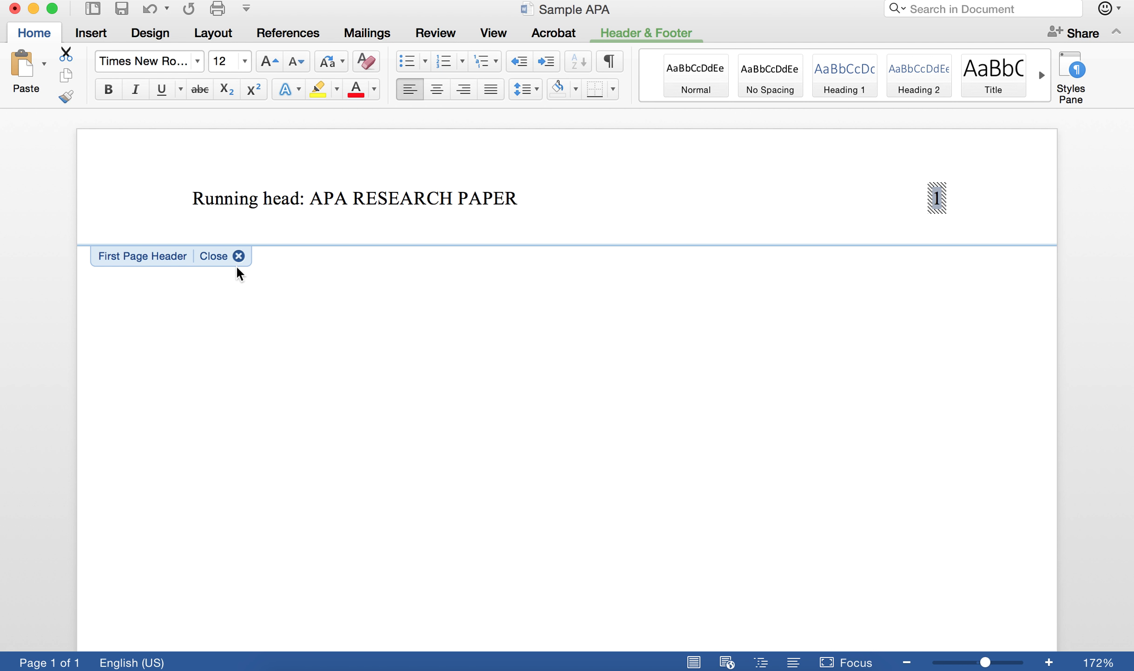
{"action": "left_click", "coordinate": [239, 256]}
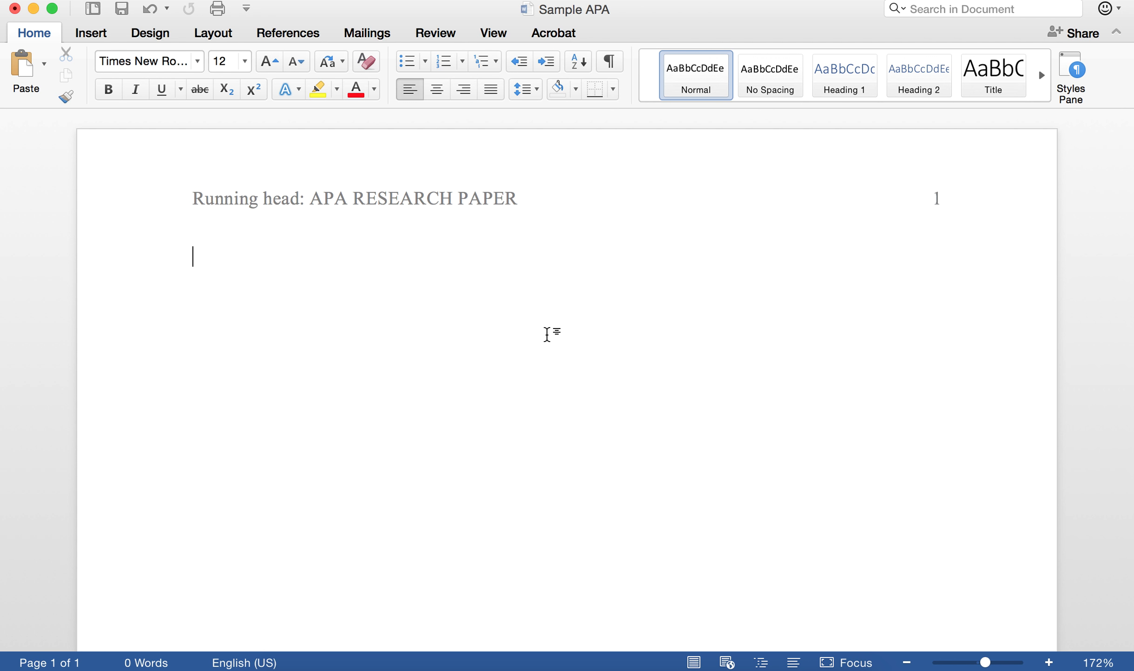
- Type three centred lines: APA Research Paper, the author's name, American International College
{"action": "left_click", "coordinate": [437, 92]}
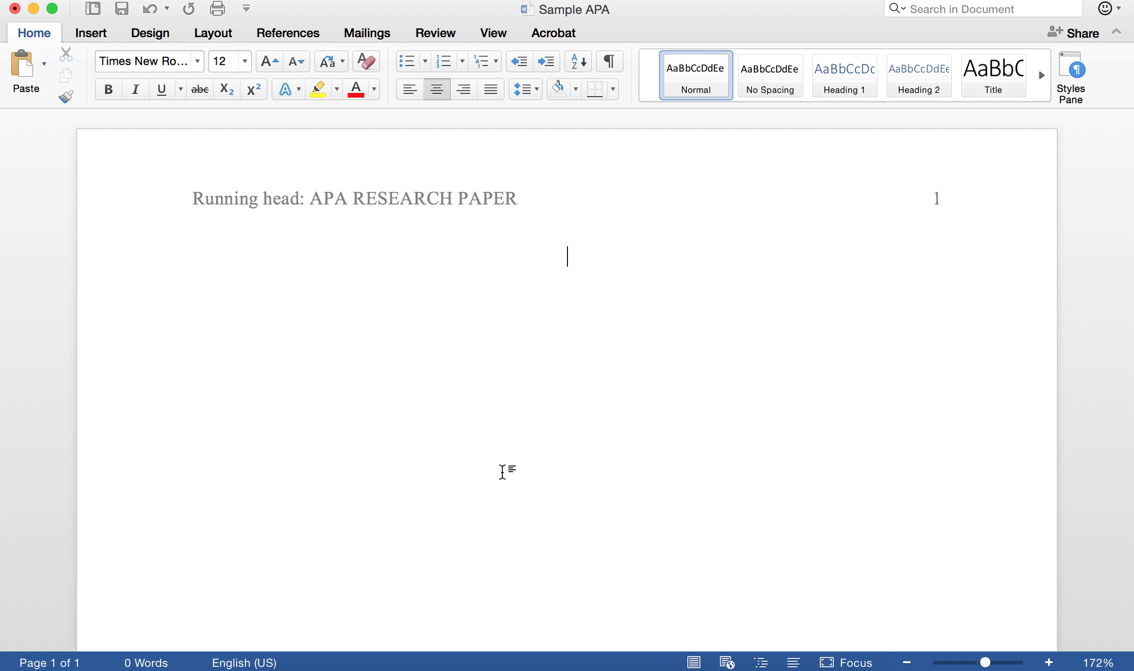
{"action": "type", "text": "APA Re"}
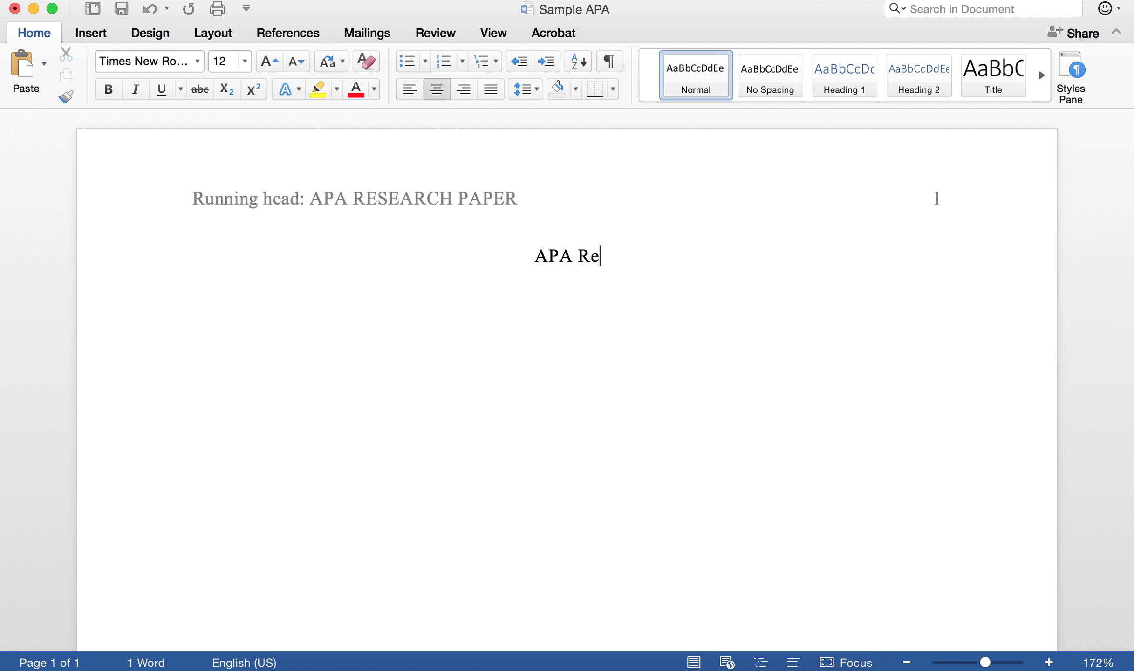
{"action": "type", "text": "search Paper"}
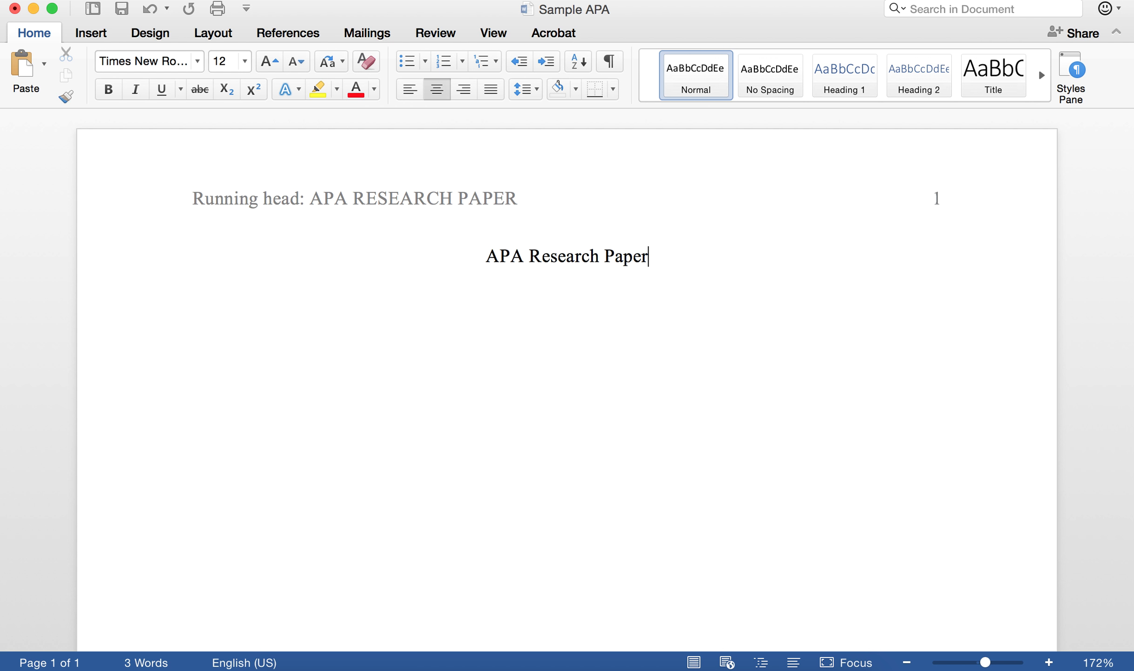
{"action": "key", "text": "Return"}
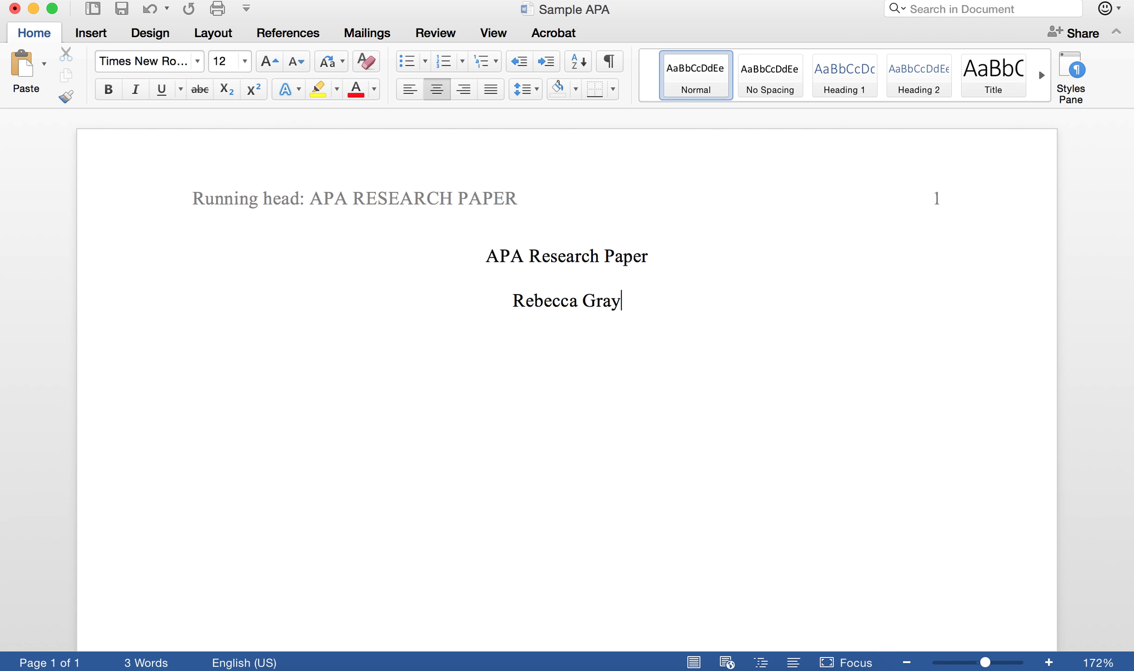
{"action": "key", "text": "Return"}
{"action": "type", "text": "American Interna"}
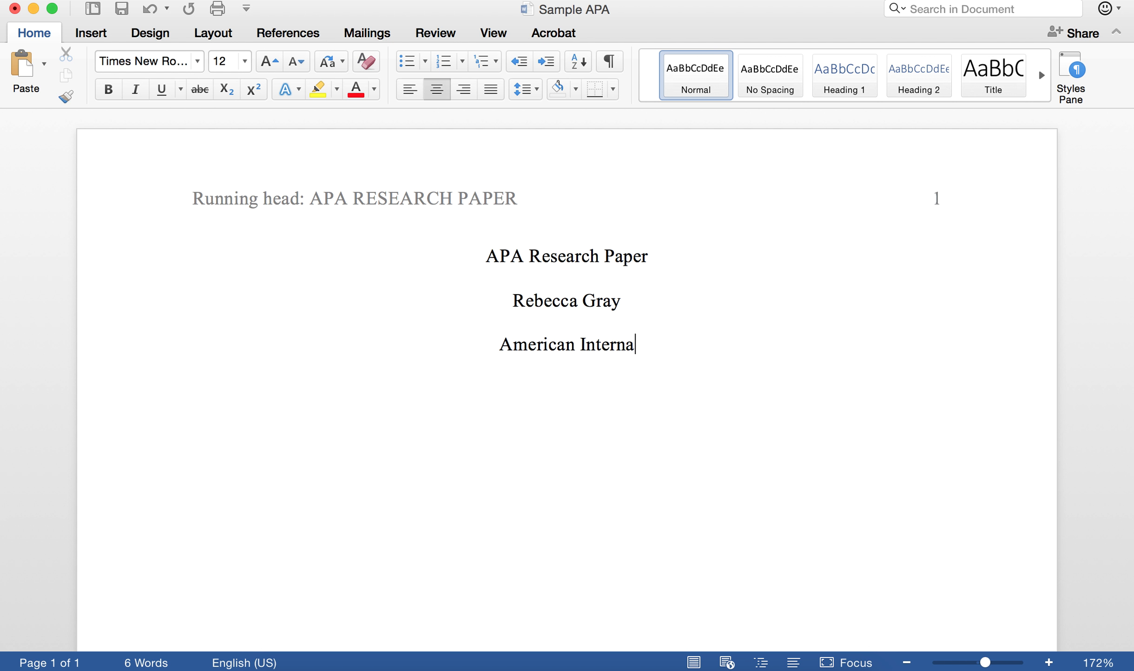
{"action": "type", "text": "tional College"}
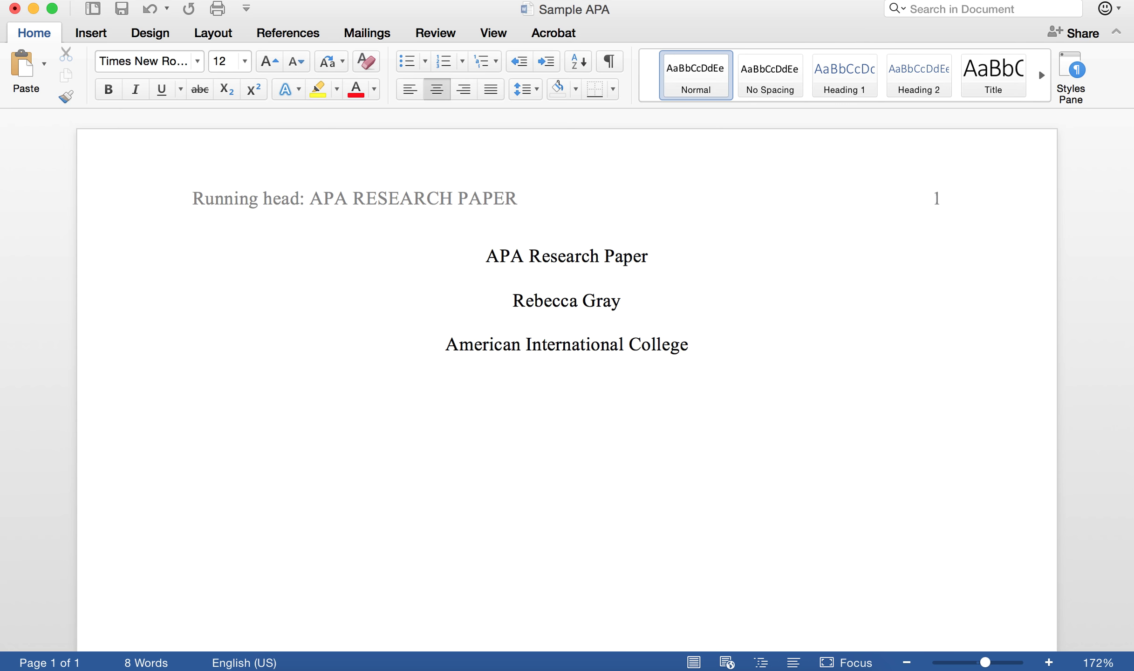
{"action": "left_click", "coordinate": [487, 255]}
- Add blank lines above the title and after the college name, then start a blank page 2
{"action": "scroll", "coordinate": [632, 321], "scroll_direction": "down", "scroll_amount": 3}
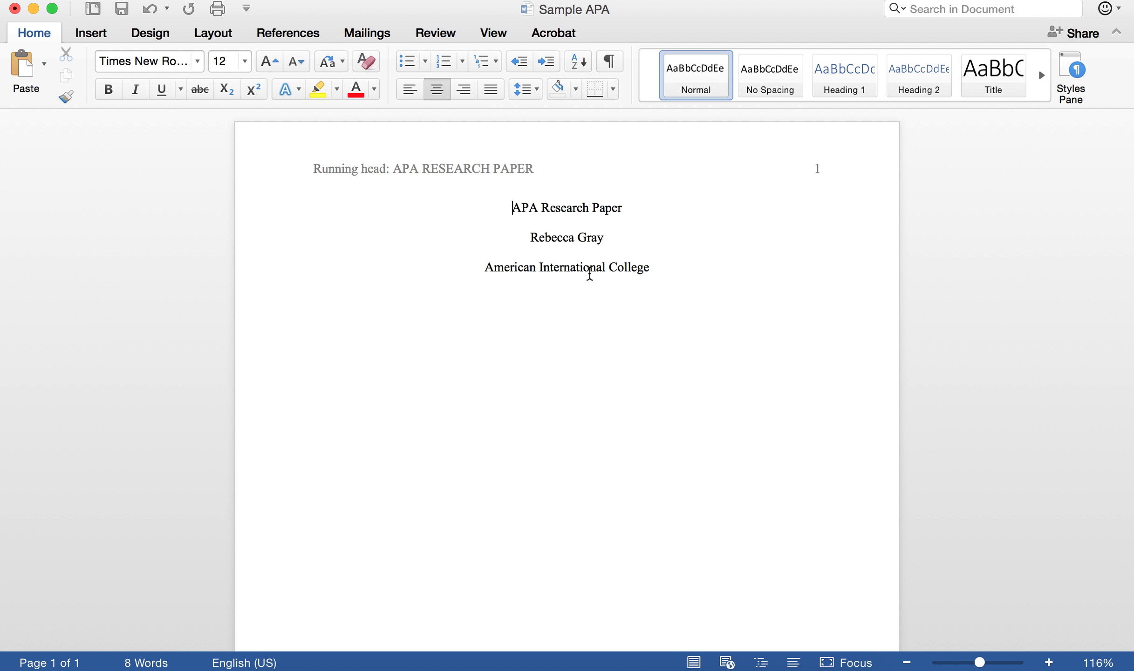
{"action": "scroll", "coordinate": [590, 271], "scroll_direction": "down", "scroll_amount": 1}
{"action": "scroll", "coordinate": [590, 273], "scroll_direction": "down", "scroll_amount": 5}
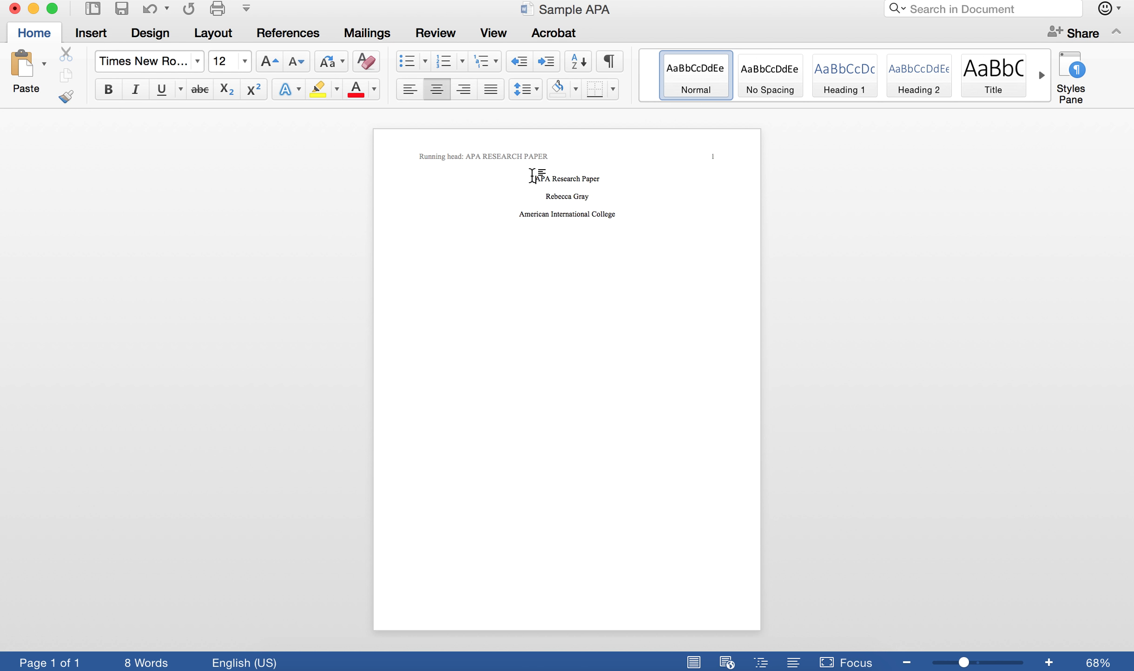
{"action": "key", "text": "Return"}
{"action": "key", "text": "Return"}
{"action": "key", "text": "Return"}
{"action": "key", "text": "Return"}
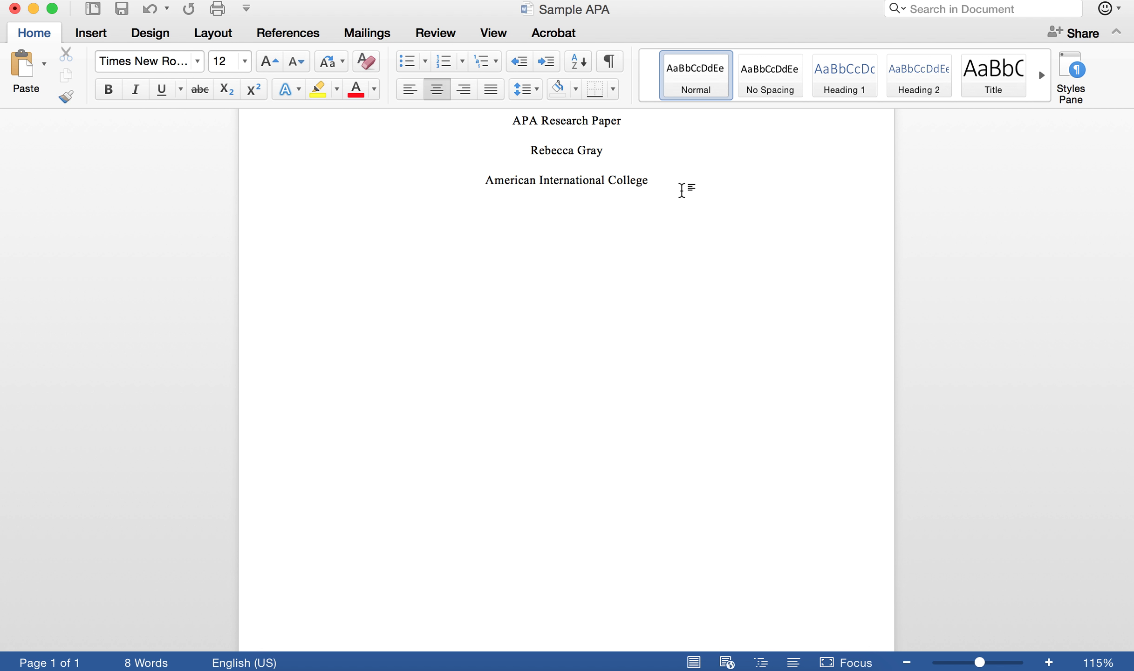
{"action": "key", "text": "Return"}
{"action": "key", "text": "Return"}
{"action": "key", "text": "Return"}
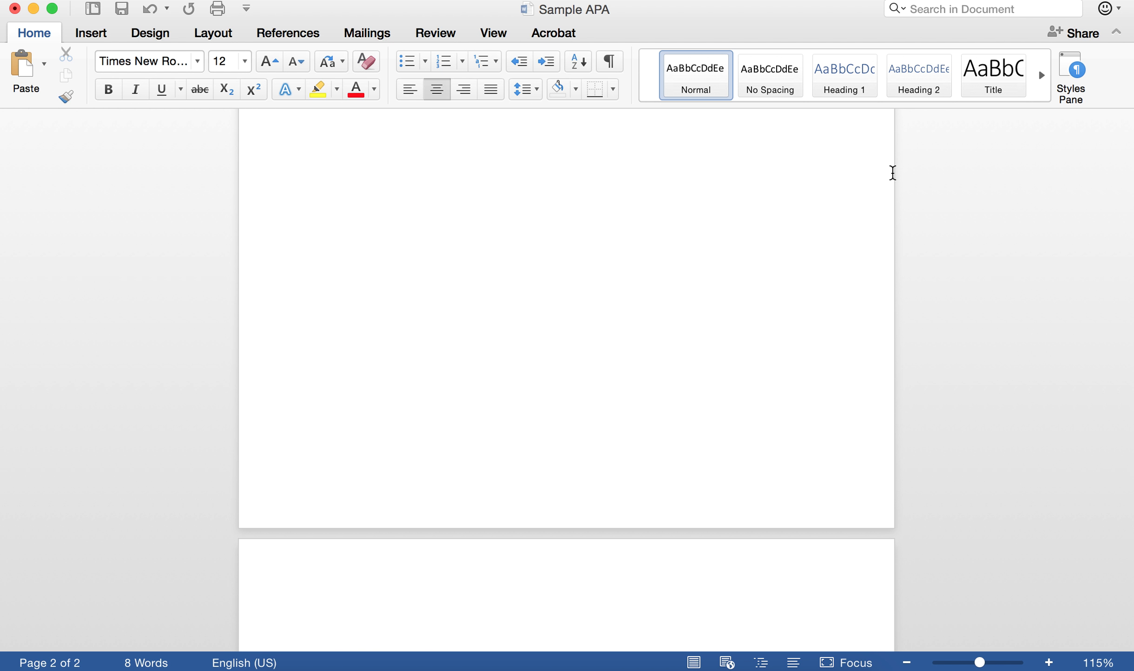
{"action": "scroll", "coordinate": [729, 494], "scroll_direction": "down", "scroll_amount": 6}
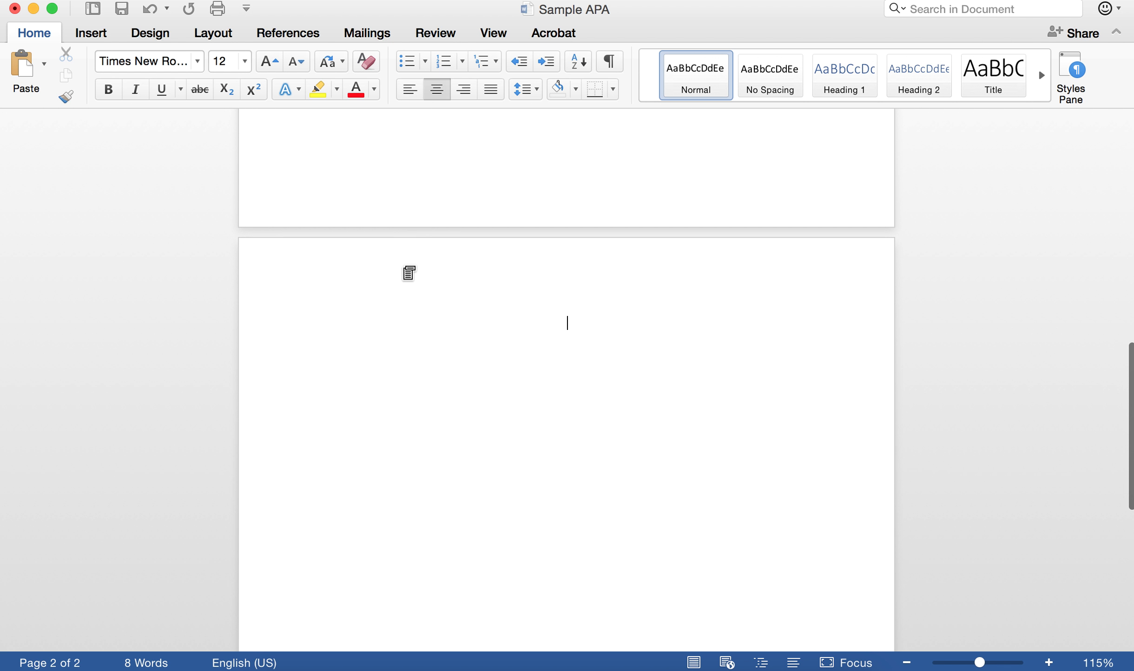
- Type 'APA RESEARCH PAPER' in page 2's own header
{"action": "double_click", "coordinate": [403, 267]}
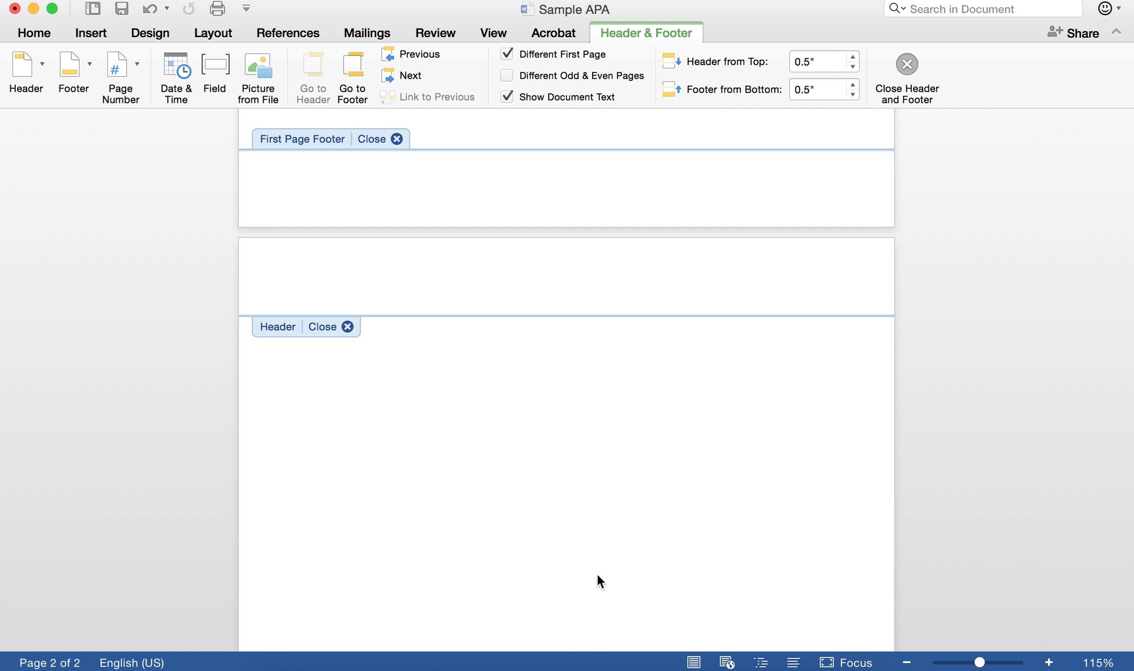
{"action": "type", "text": "APA RESEARCH PAPER"}
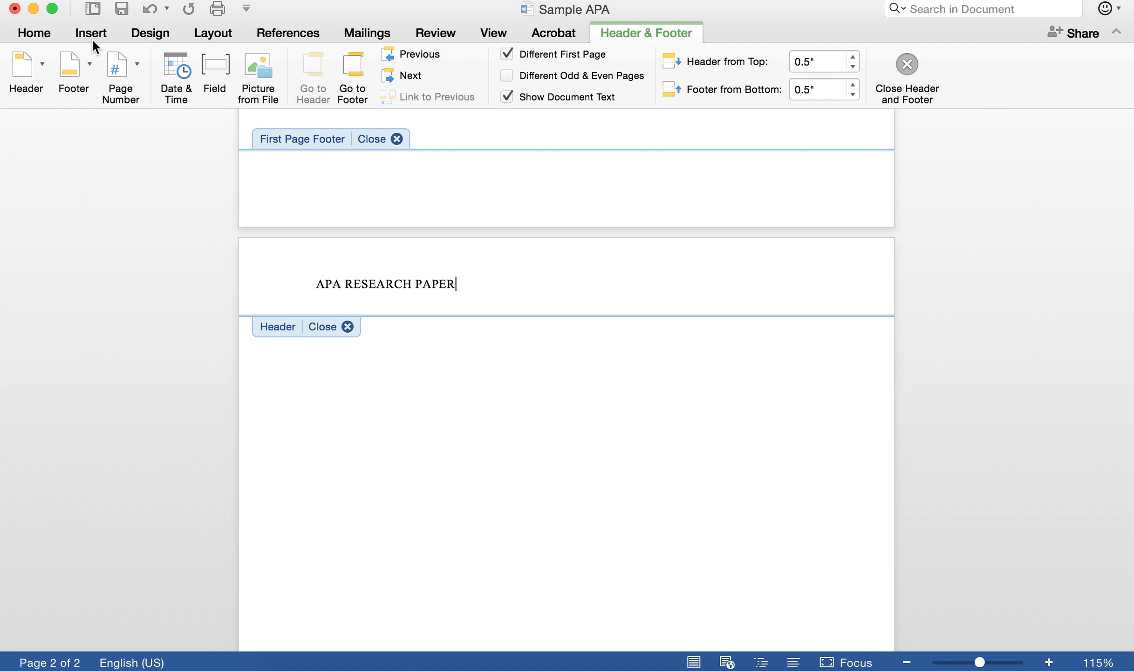
{"action": "left_click", "coordinate": [122, 65]}
- Add a right-aligned page number 2 in Times New Roman, then close the header
{"action": "left_click", "coordinate": [150, 97]}
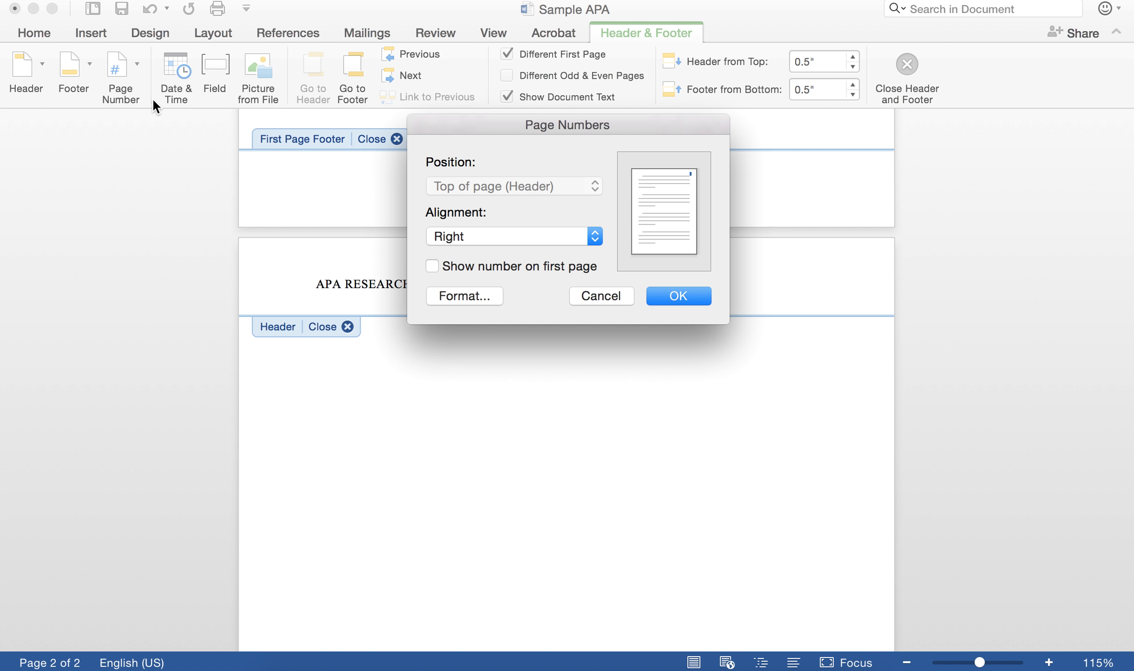
{"action": "left_click", "coordinate": [672, 293]}
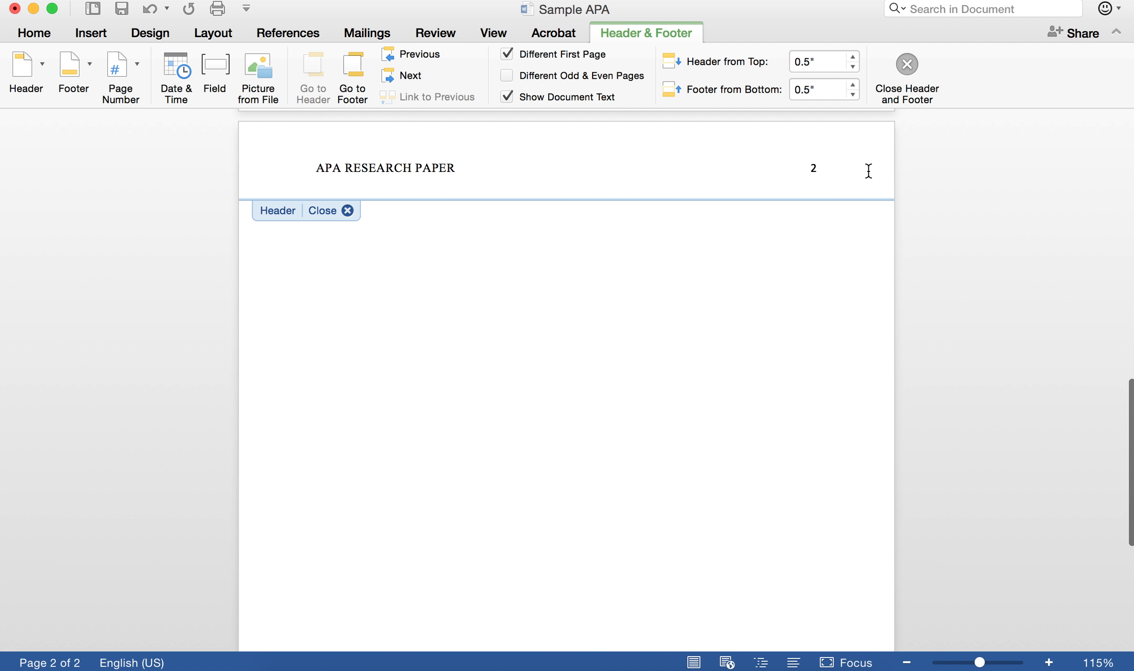
{"action": "left_click", "coordinate": [815, 167]}
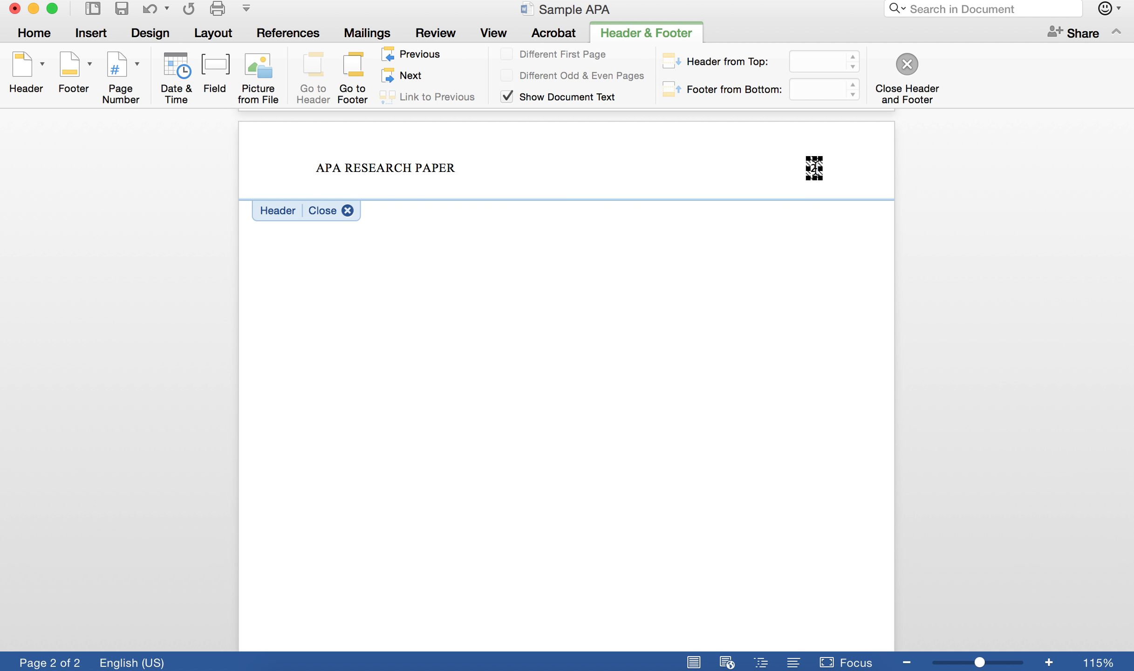
{"action": "double_click", "coordinate": [814, 167]}
{"action": "left_click", "coordinate": [42, 32]}
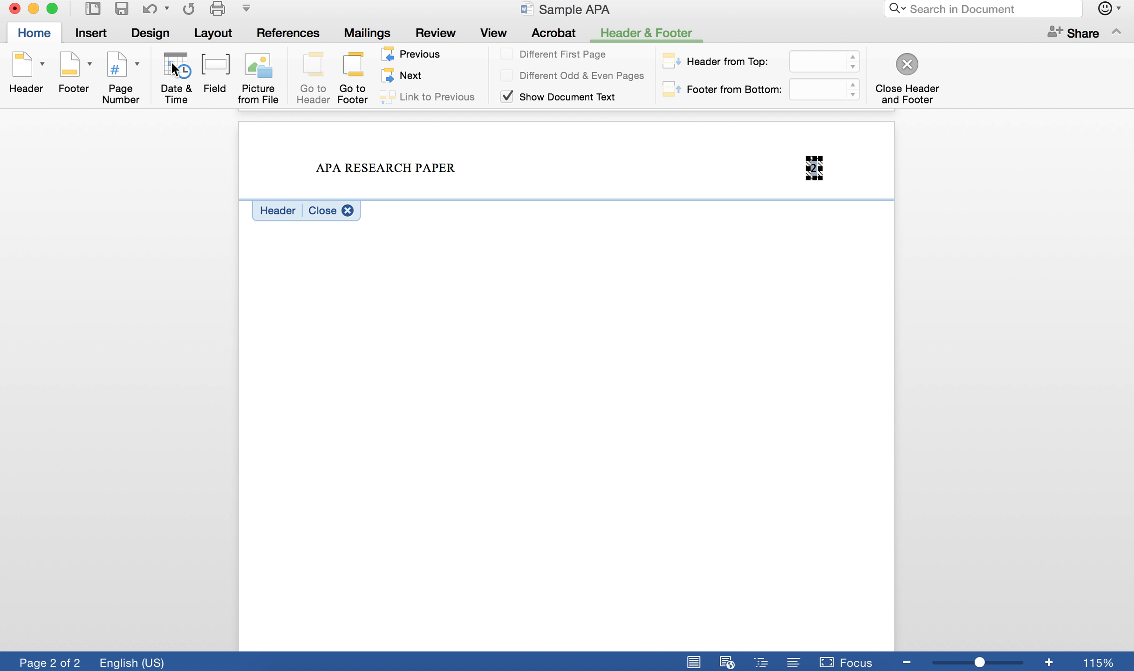
{"action": "left_click", "coordinate": [166, 62]}
{"action": "type", "text": "Times New Roman"}
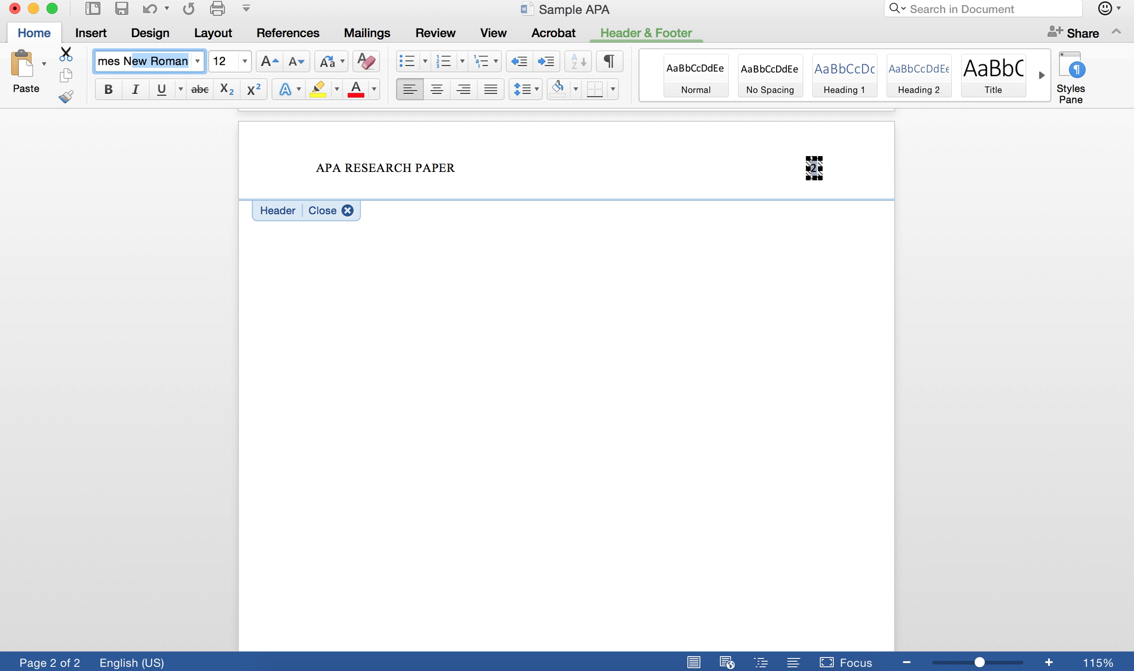
{"action": "key", "text": "Return"}
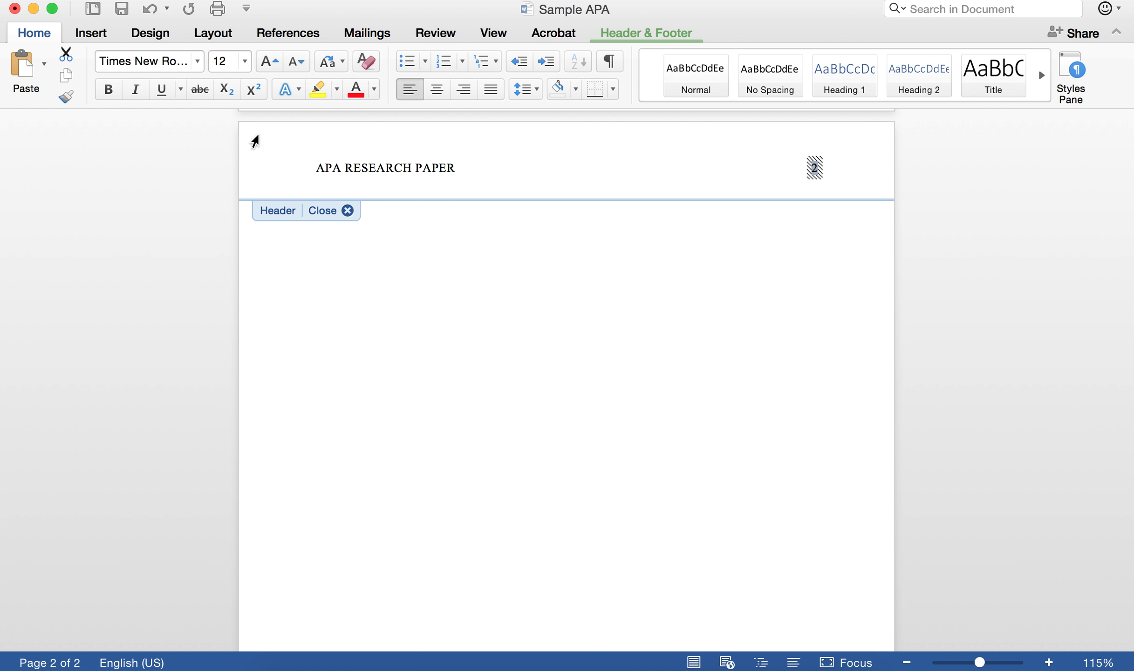
{"action": "left_click", "coordinate": [347, 211]}
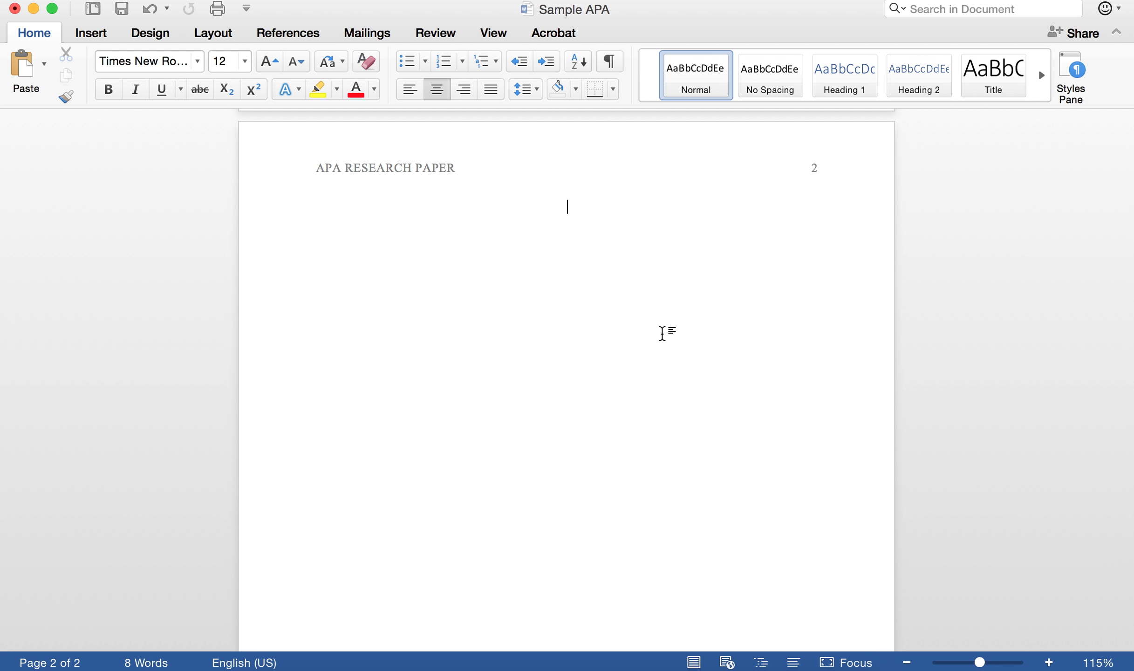
- Type a centred 'Abstract' heading and paste left-aligned Lorem ipsum text beneath it
{"action": "type", "text": "Abstract"}
{"action": "left_click", "coordinate": [408, 96]}
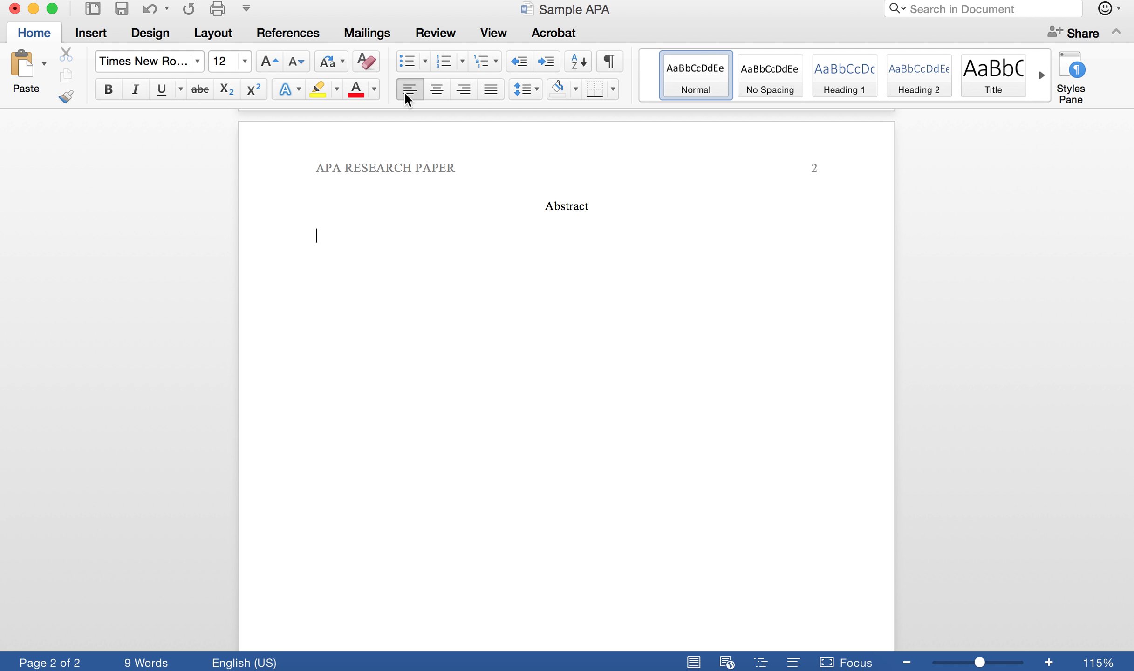
{"action": "key", "text": "super+v"}
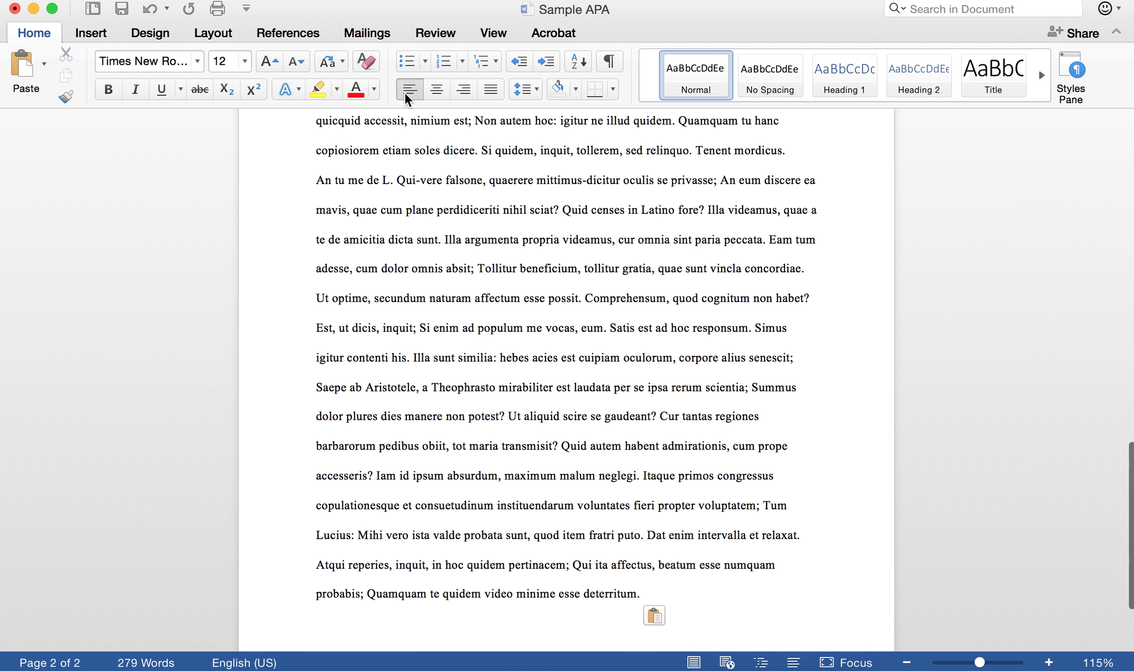
{"action": "scroll", "coordinate": [499, 258], "scroll_direction": "up", "scroll_amount": 6}
{"action": "scroll", "coordinate": [505, 266], "scroll_direction": "down", "scroll_amount": 5}
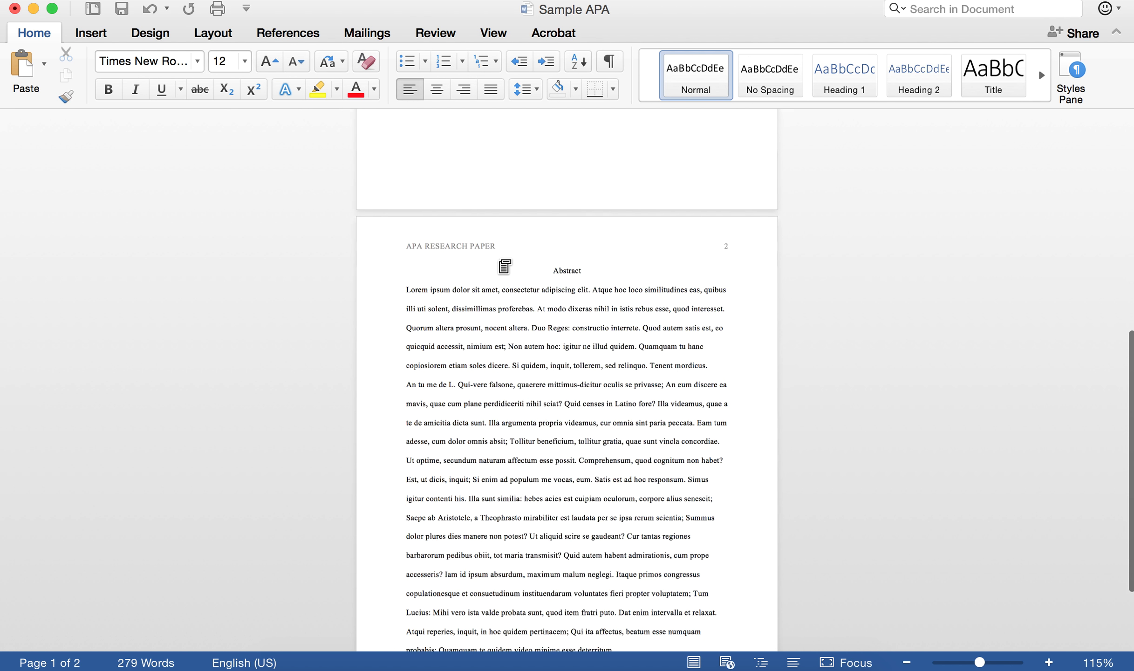
{"action": "scroll", "coordinate": [505, 266], "scroll_direction": "up", "scroll_amount": 4}
{"action": "scroll", "coordinate": [504, 267], "scroll_direction": "up", "scroll_amount": 3}
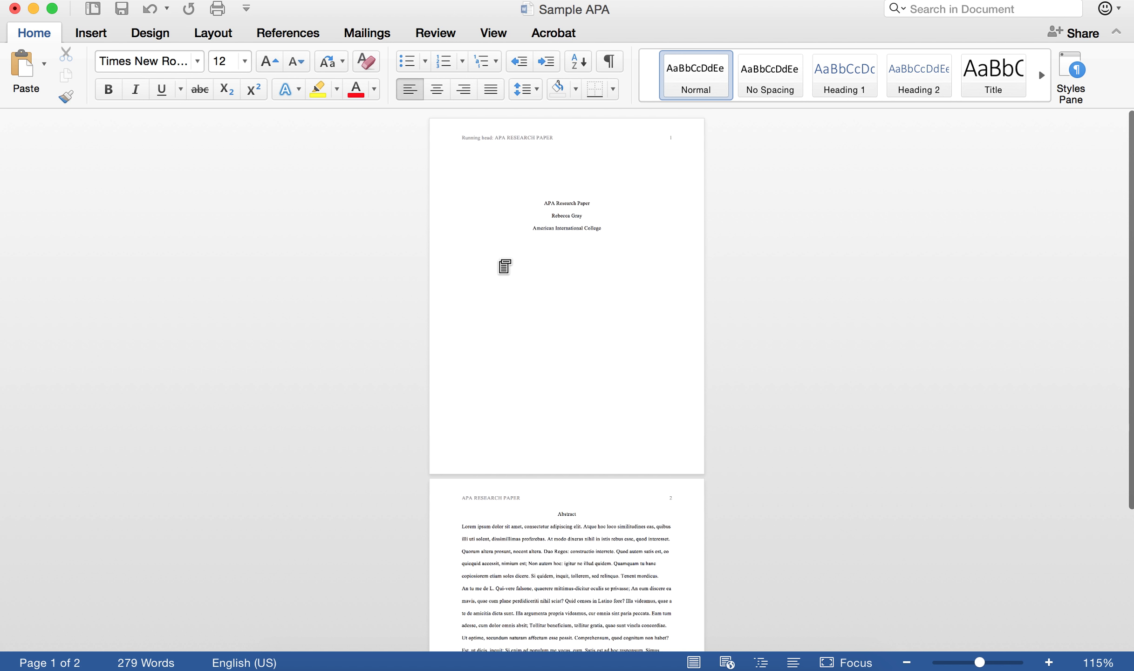
{"action": "scroll", "coordinate": [501, 262], "scroll_direction": "down", "scroll_amount": 5}
{"action": "scroll", "coordinate": [500, 261], "scroll_direction": "up", "scroll_amount": 1}
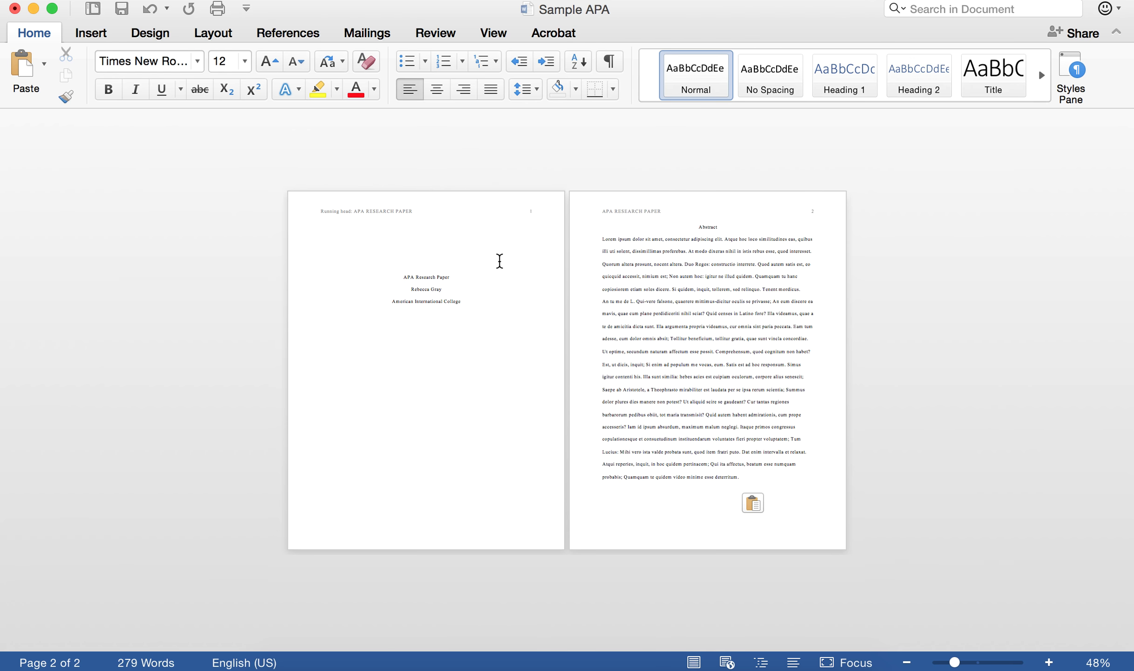
{"action": "scroll", "coordinate": [499, 260], "scroll_direction": "up", "scroll_amount": 5}
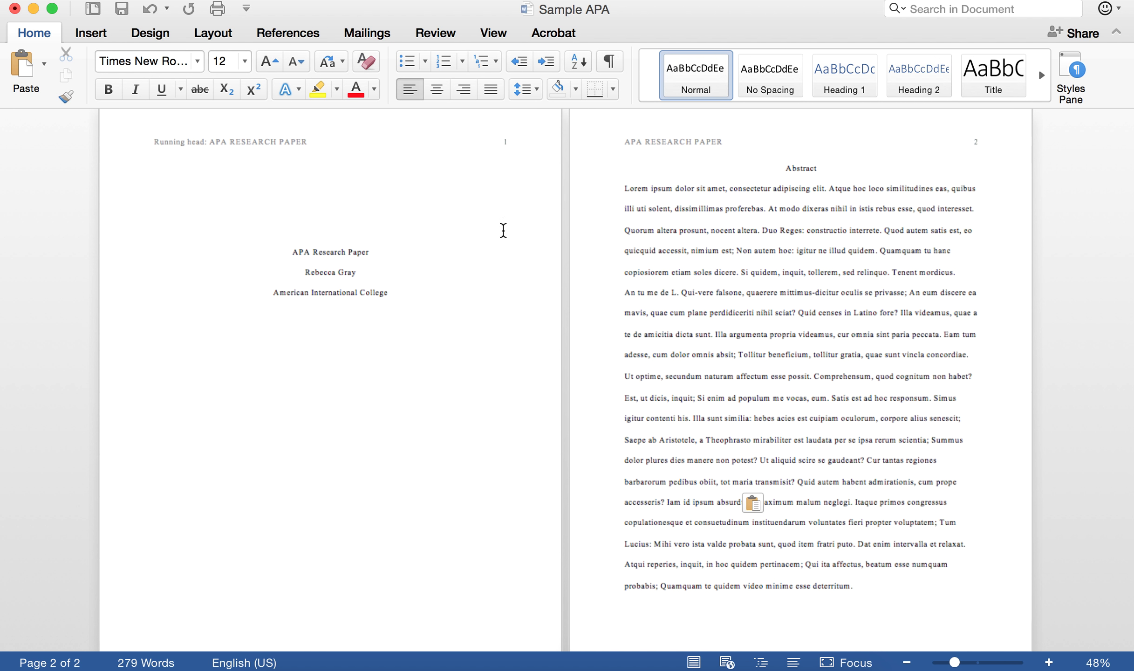